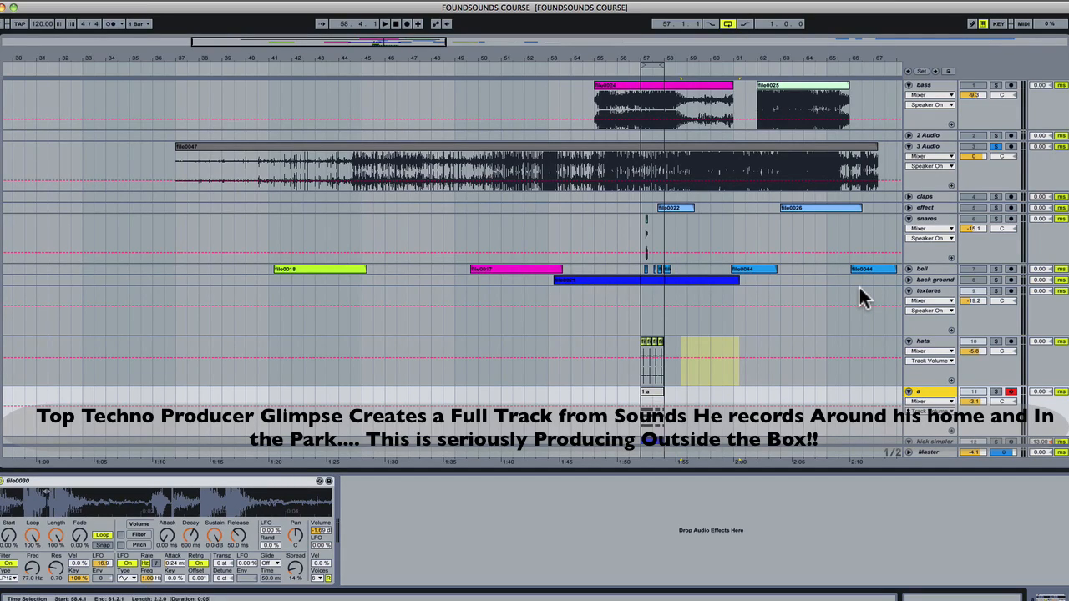
# Audition the file0047 recording on the 3 Audio track from bars 38, 45, 50 and 52
pyautogui.click(196, 166)
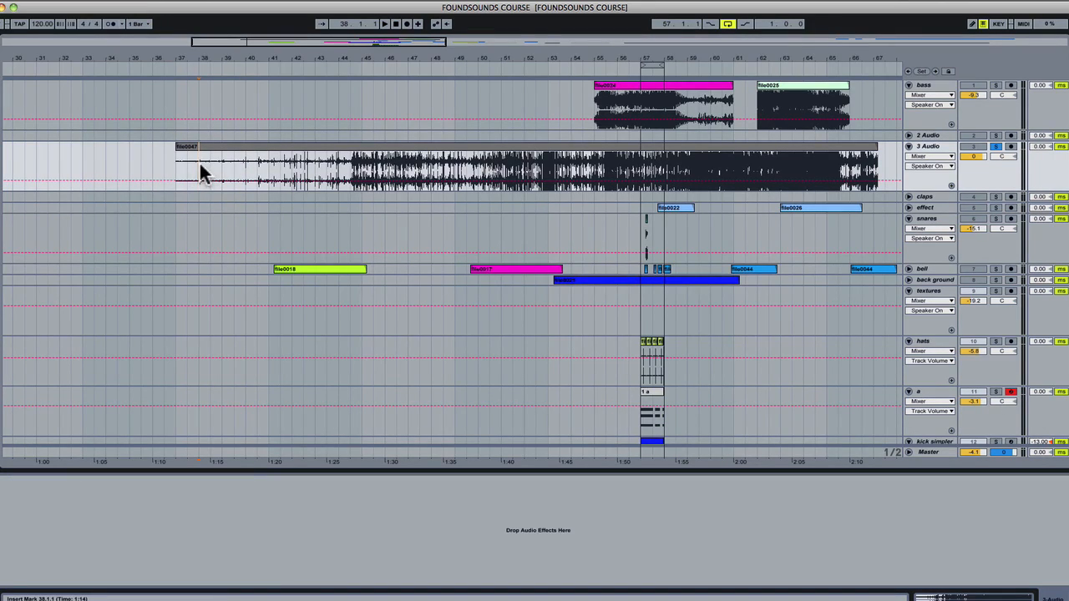
pyautogui.click(199, 160)
pyautogui.press('space')
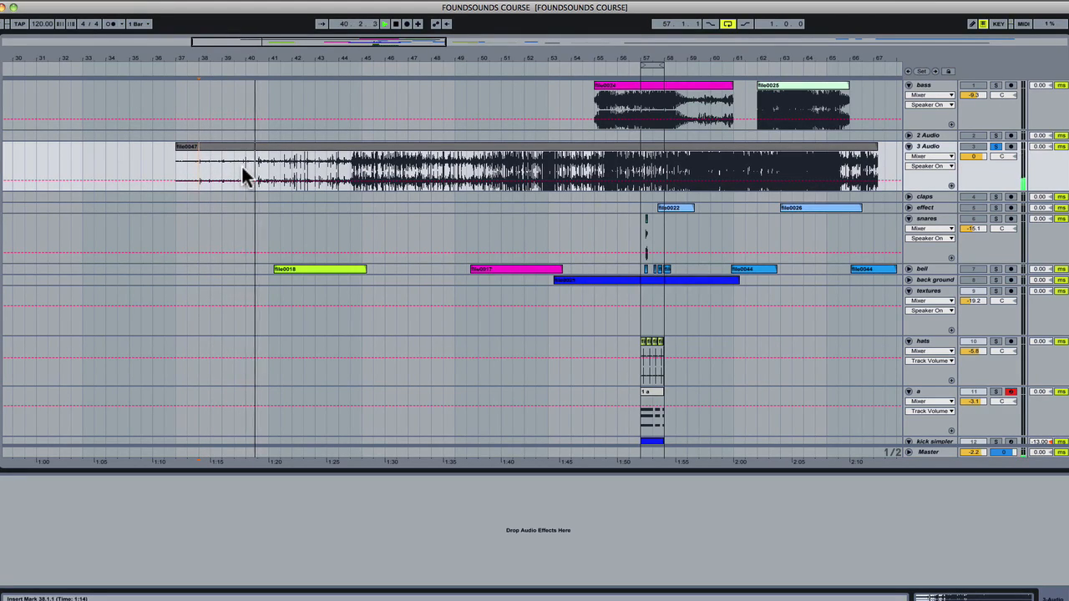
pyautogui.click(360, 161)
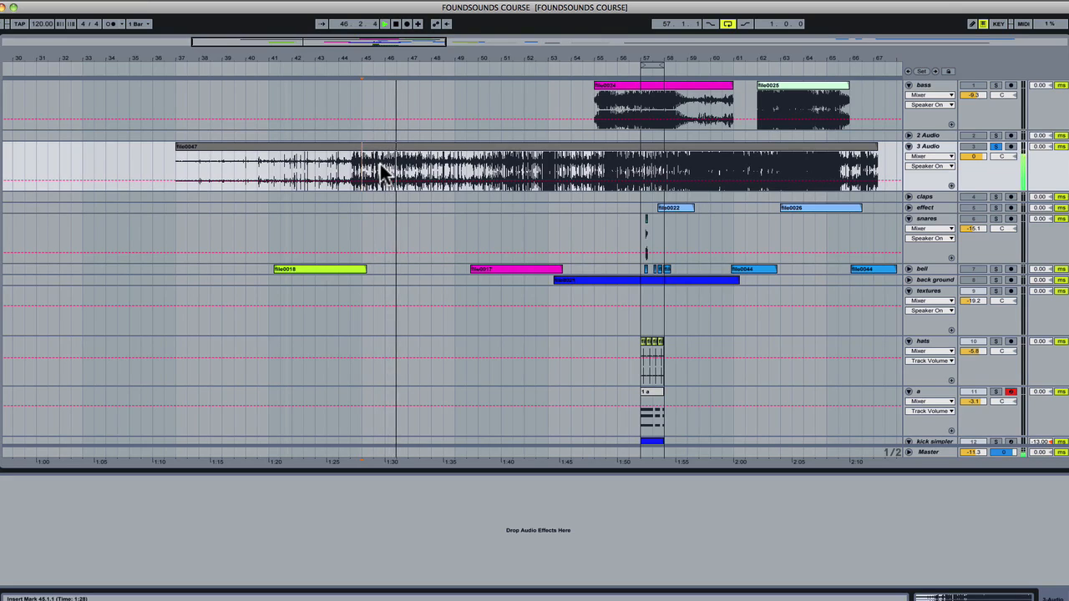
pyautogui.click(482, 167)
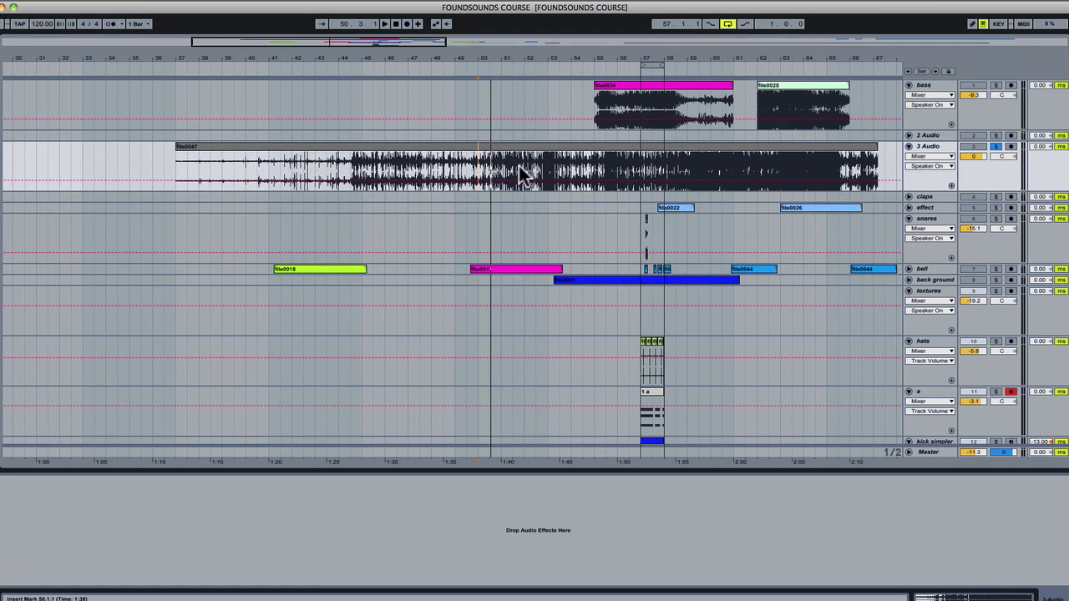
pyautogui.click(520, 166)
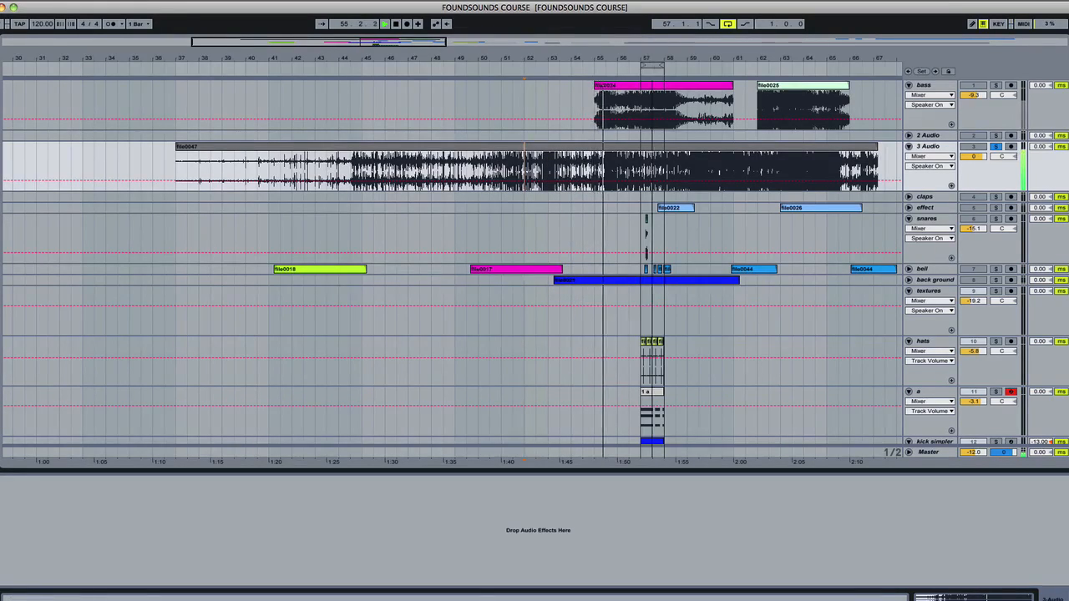
# Copy the one-bar section of file0047 from 57.1.1 to 58.1.1 and paste it at bar 57 on the textures track
pyautogui.moveTo(644, 61); pyautogui.dragTo(391, 101)
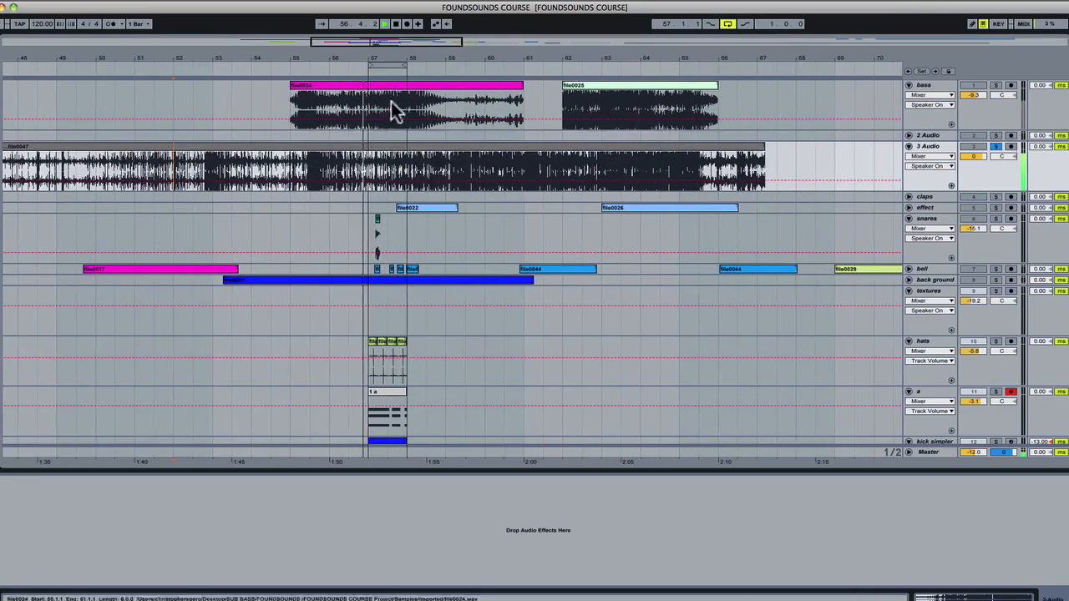
pyautogui.click(370, 167)
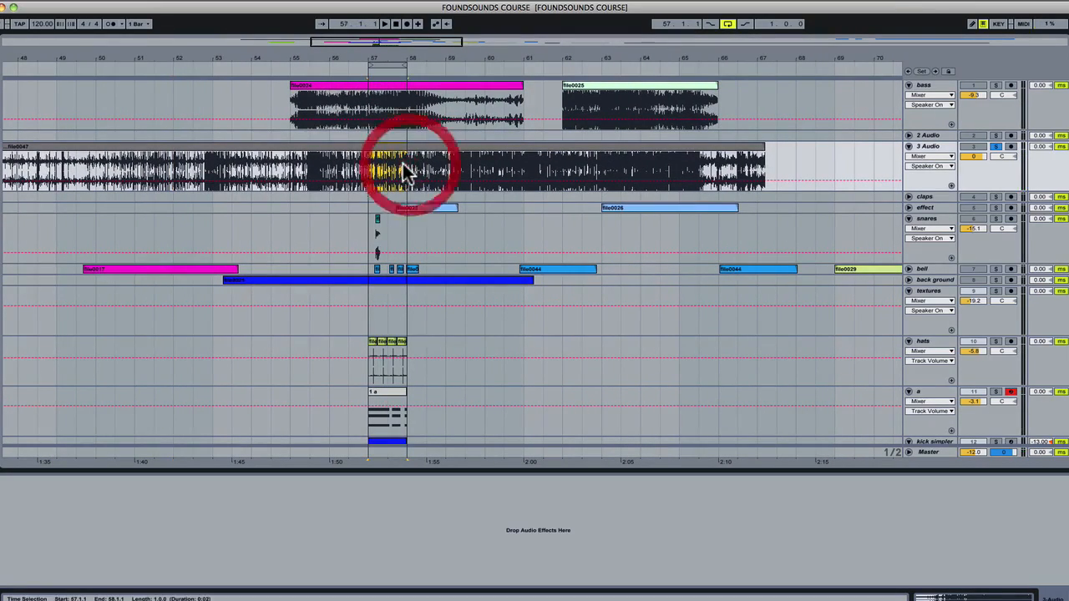
pyautogui.press('space')
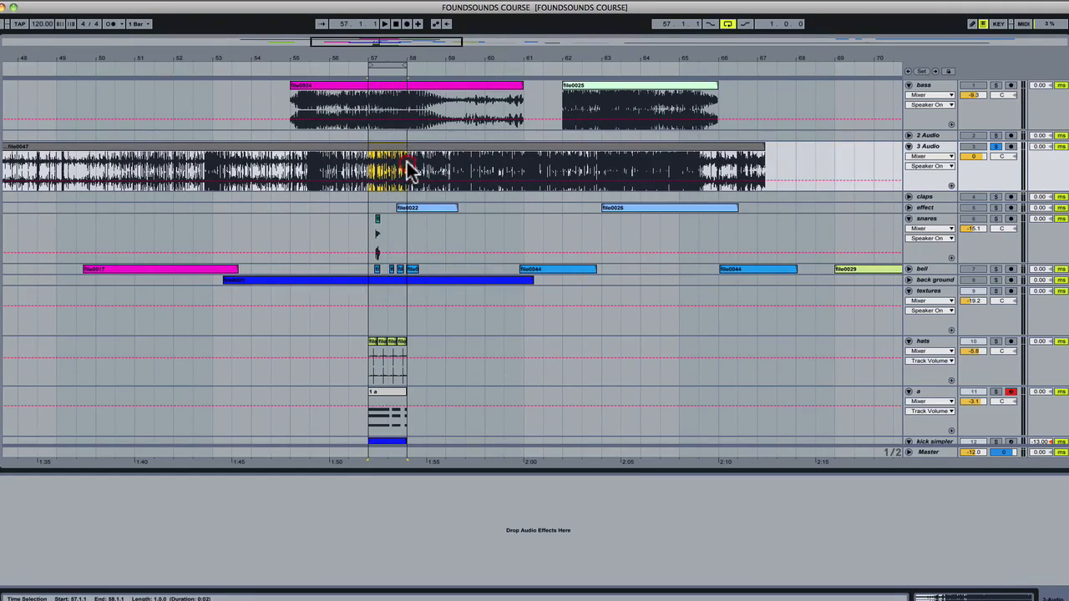
pyautogui.click(372, 294)
pyautogui.press('super+v')
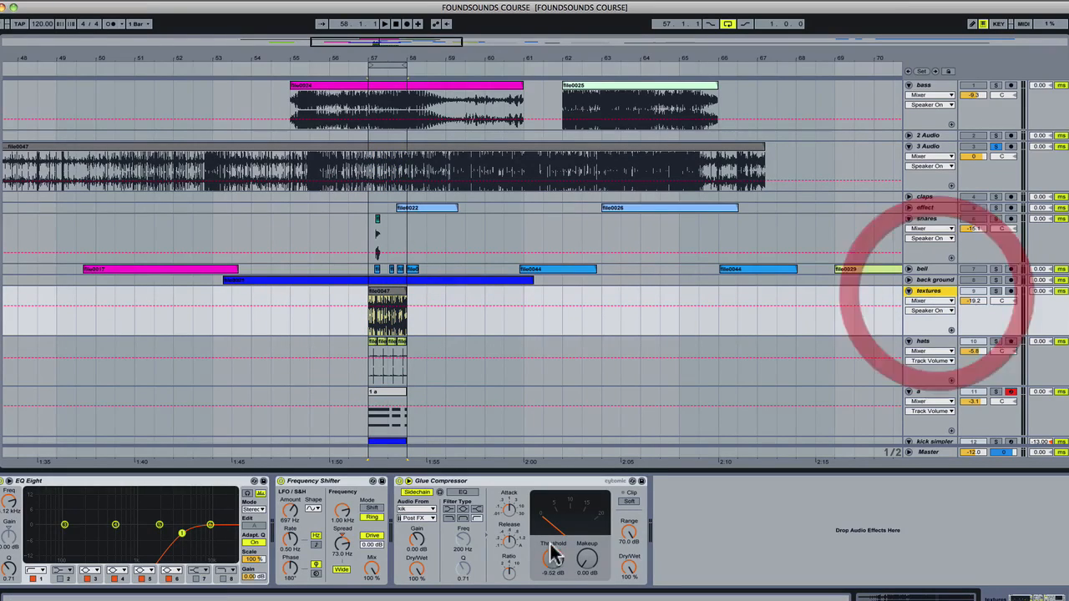
# Bypass the Glue Compressor, Frequency Shifter and EQ Eight on the textures track
pyautogui.click(402, 482)
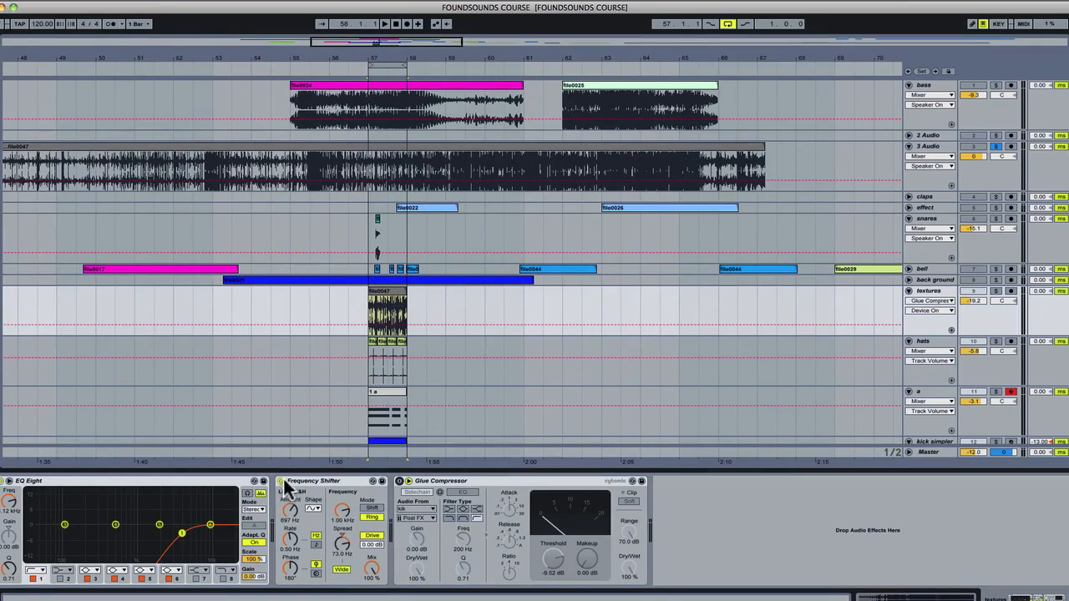
pyautogui.click(280, 481)
pyautogui.click(8, 482)
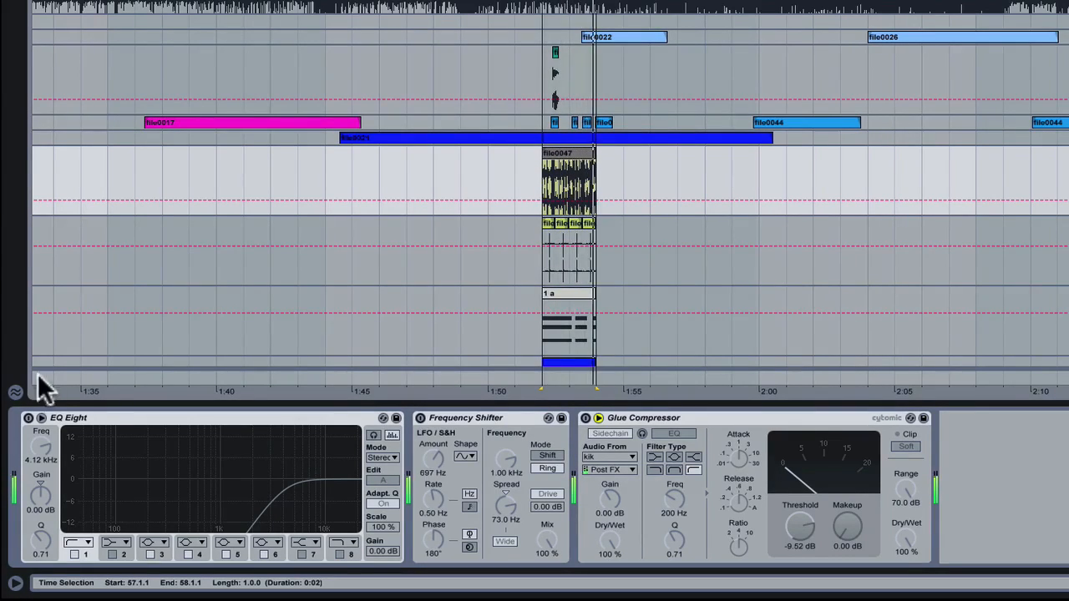
# Enable the EQ Eight on the textures track and set its band 1 low-cut frequency to 3.01 kHz
pyautogui.click(29, 418)
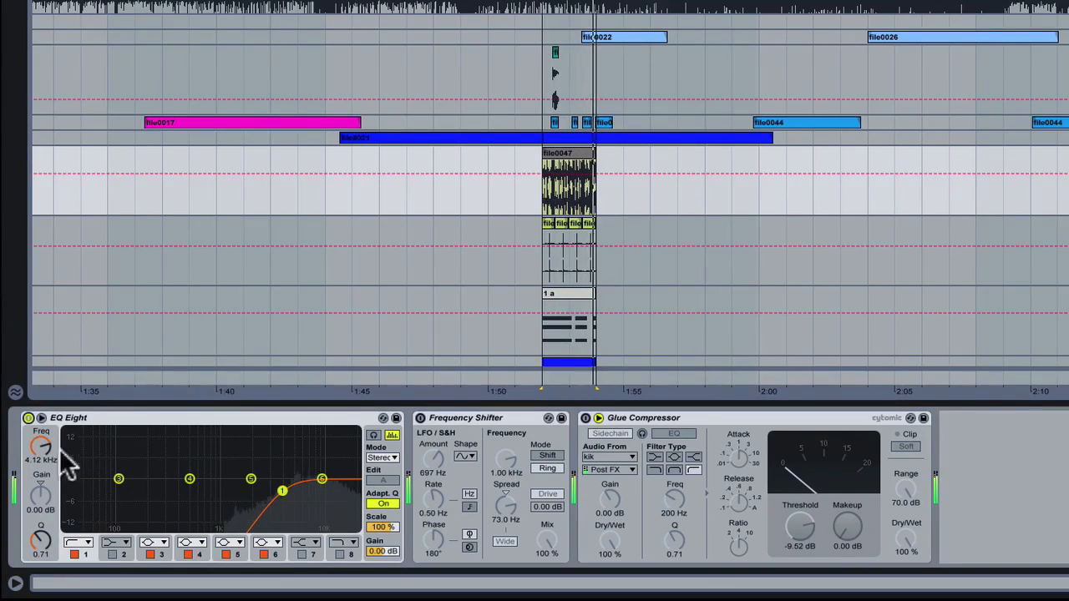
pyautogui.moveTo(40, 445)
pyautogui.mouseDown()
pyautogui.moveTo(41, 492)
pyautogui.moveTo(40, 460)
pyautogui.mouseUp()
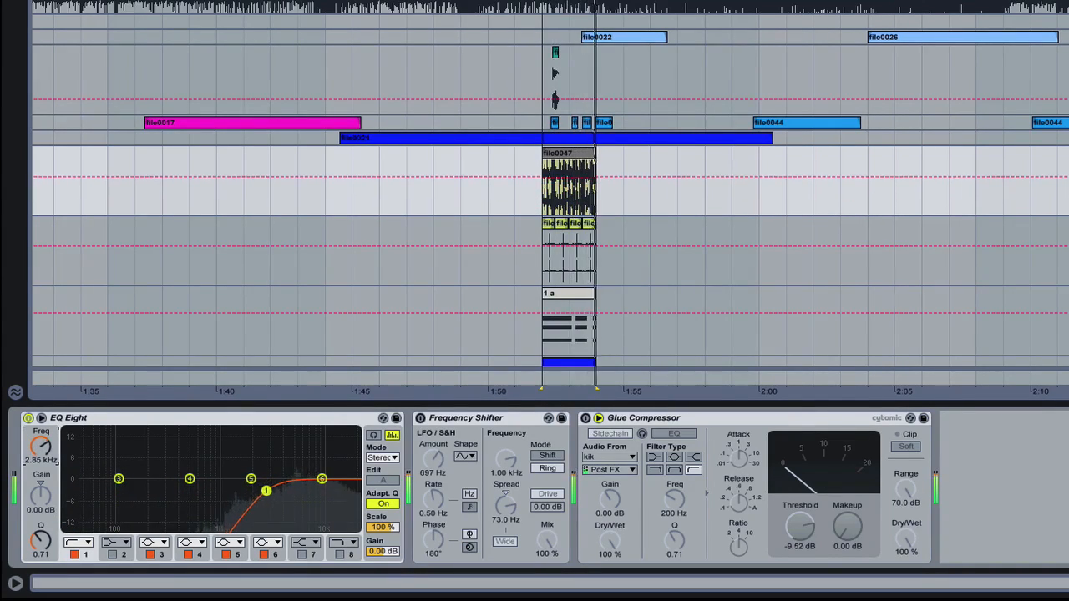
# Enable the Glue Compressor with its sidechain fed from the kik track and set the threshold to -18.4 dB
pyautogui.click(624, 416)
pyautogui.click(626, 414)
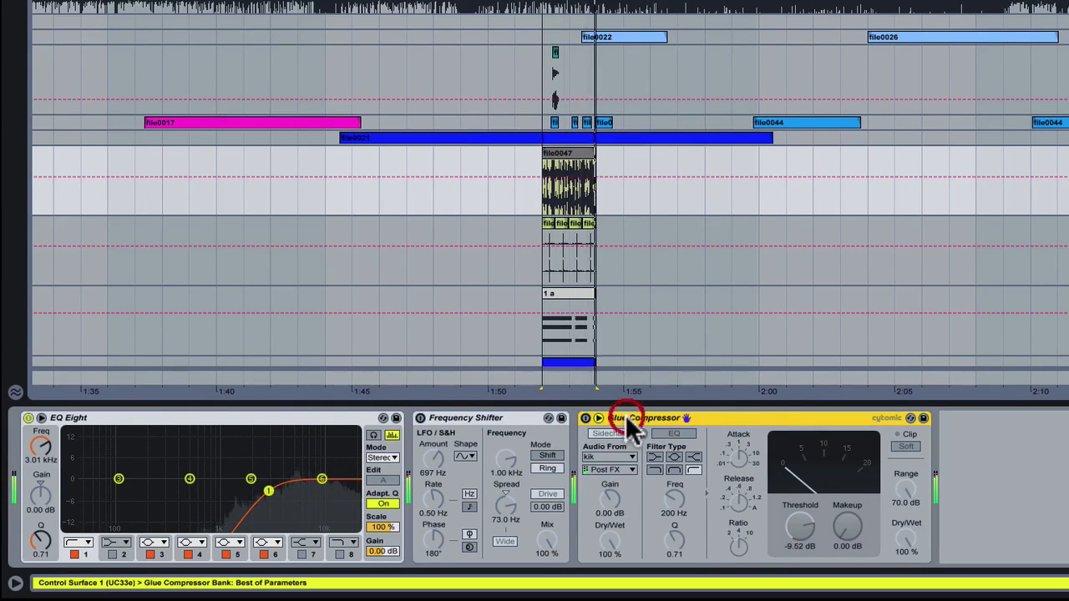
pyautogui.click(623, 422)
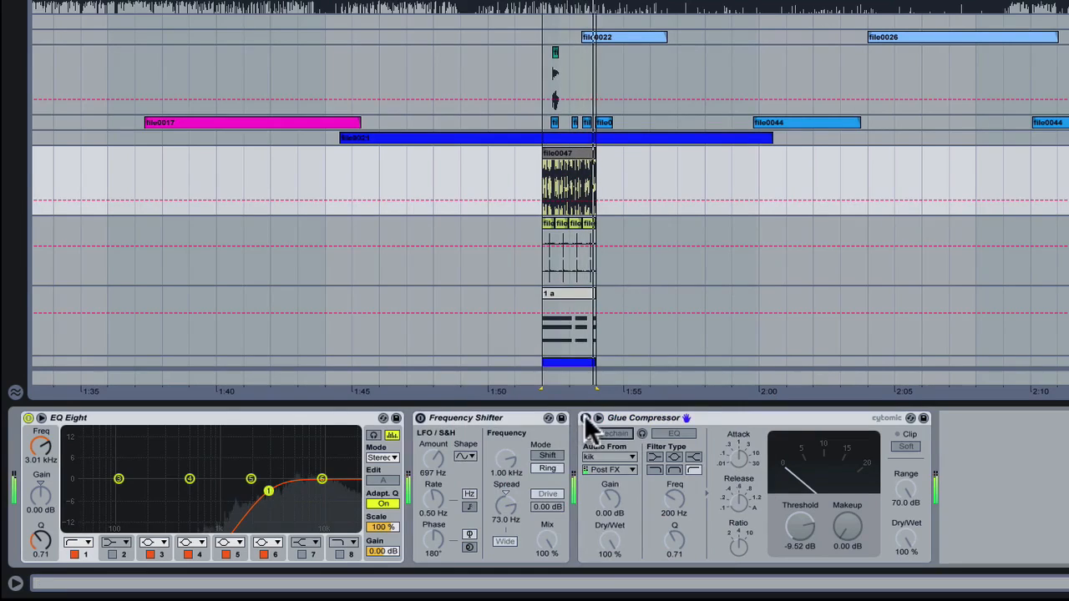
pyautogui.click(585, 417)
pyautogui.click(611, 433)
pyautogui.click(615, 456)
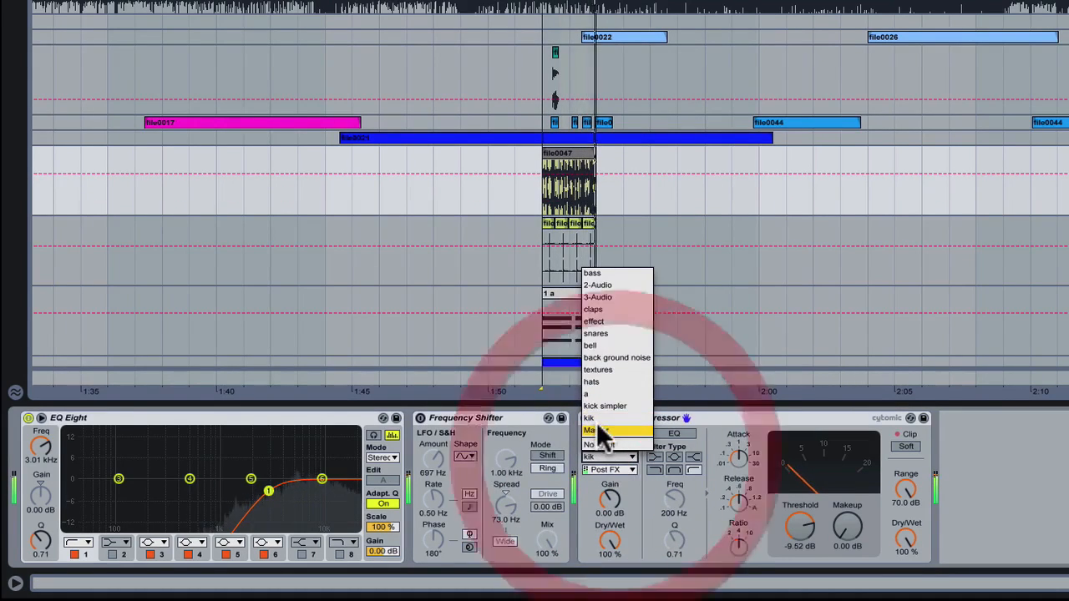
pyautogui.click(596, 418)
pyautogui.moveTo(805, 535); pyautogui.dragTo(805, 555)
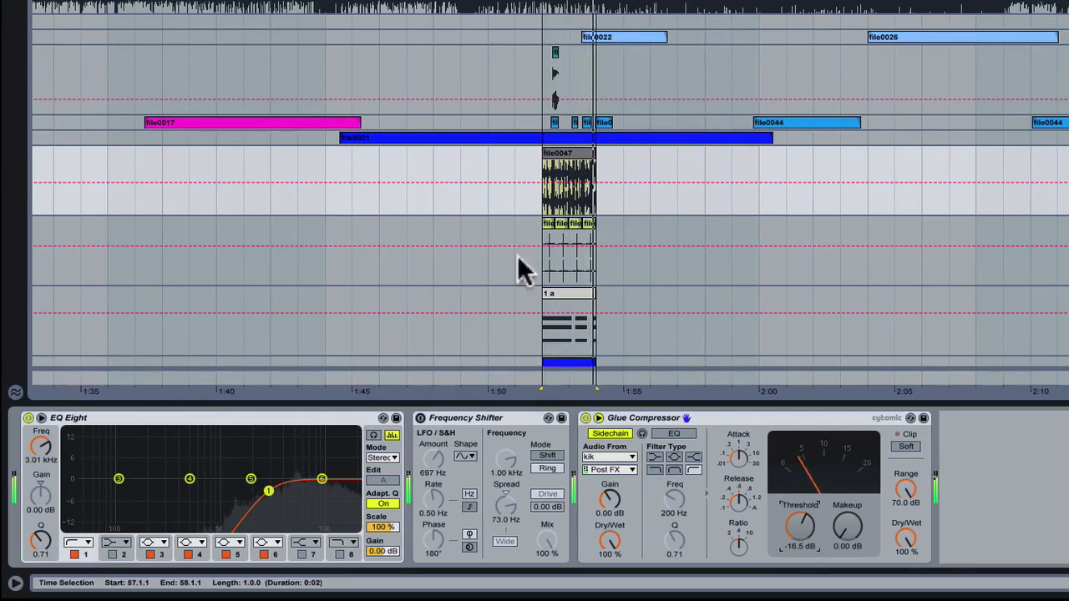
pyautogui.scroll(-3, 576, 179)
pyautogui.scroll(-1, 576, 172)
pyautogui.moveTo(564, 1); pyautogui.dragTo(563, 91)
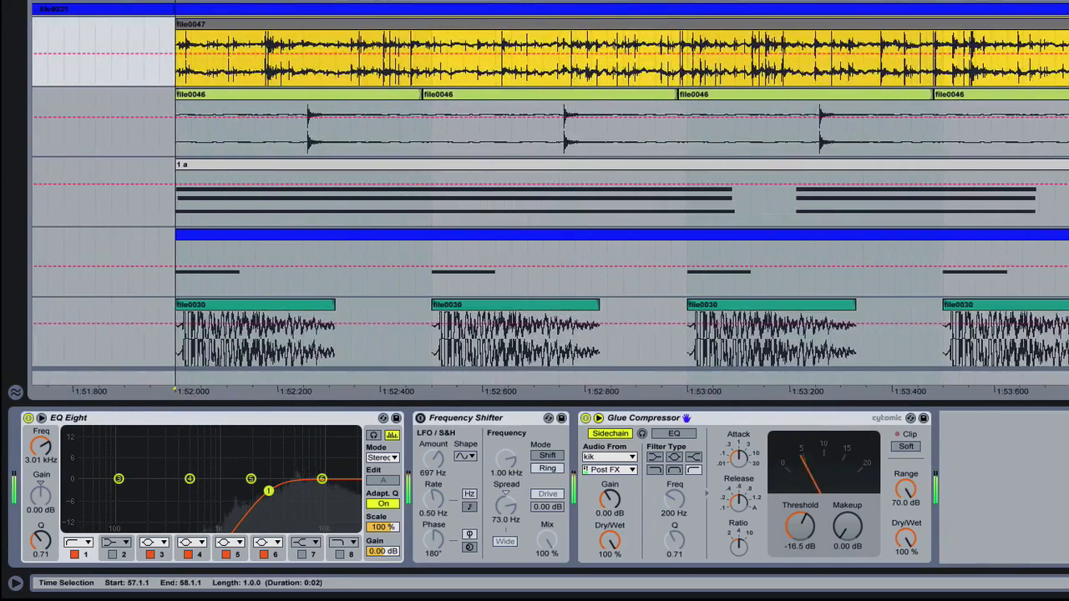
pyautogui.moveTo(800, 539); pyautogui.dragTo(802, 548)
# Enable the Frequency Shifter and set its ring frequency to 311 Hz and its spread to 53.0 Hz
pyautogui.click(420, 418)
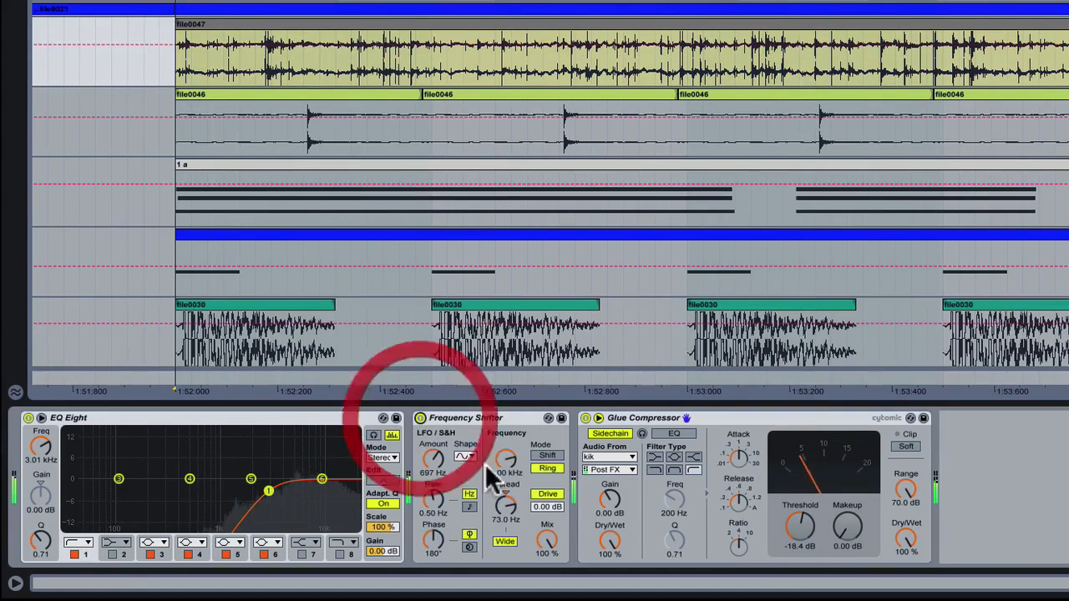
pyautogui.moveTo(514, 465); pyautogui.dragTo(509, 428)
pyautogui.moveTo(508, 505)
pyautogui.mouseDown()
pyautogui.moveTo(508, 558)
pyautogui.moveTo(508, 511)
pyautogui.mouseUp()
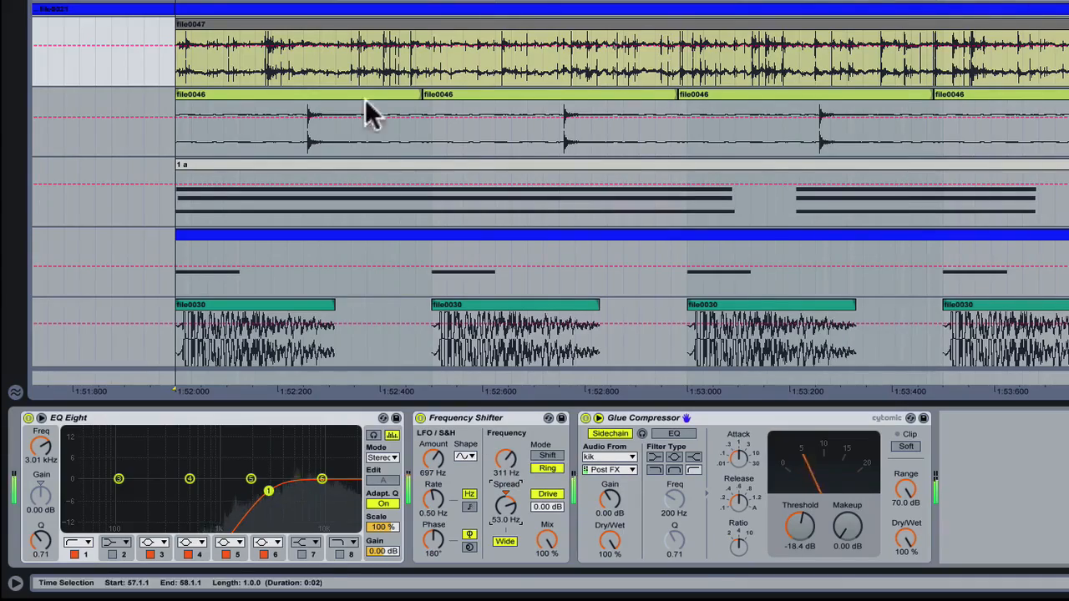
# Highlight the gaps between kick hits from the textures track down to the kik track, starting at 57.1.3, 57.2.3 and 57.3.3
pyautogui.moveTo(366, 63); pyautogui.dragTo(444, 72)
pyautogui.moveTo(365, 79); pyautogui.dragTo(432, 367)
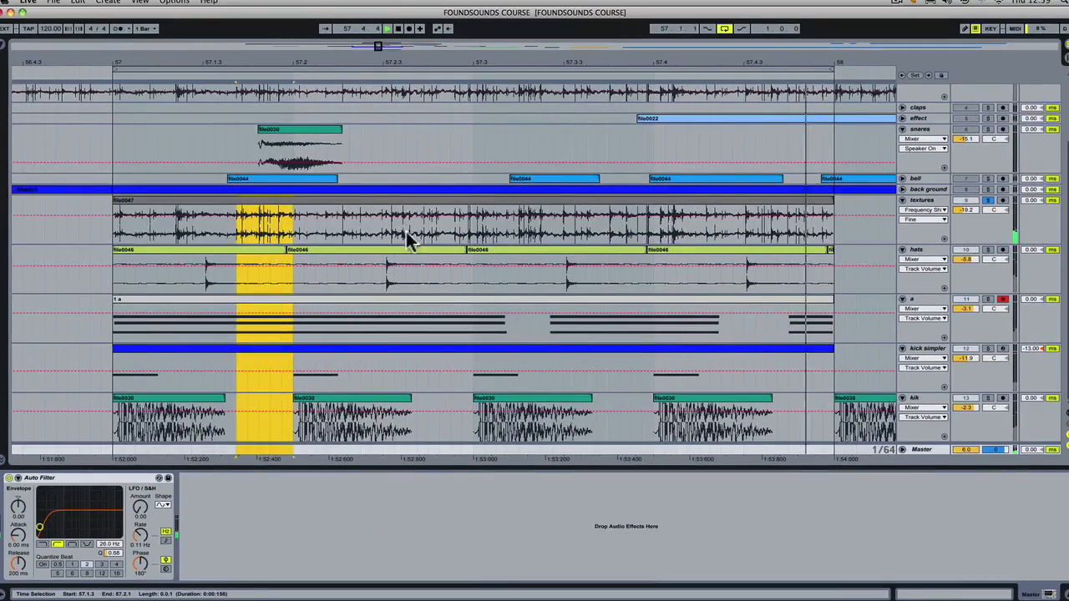
pyautogui.click(604, 77)
pyautogui.moveTo(418, 243); pyautogui.dragTo(468, 425)
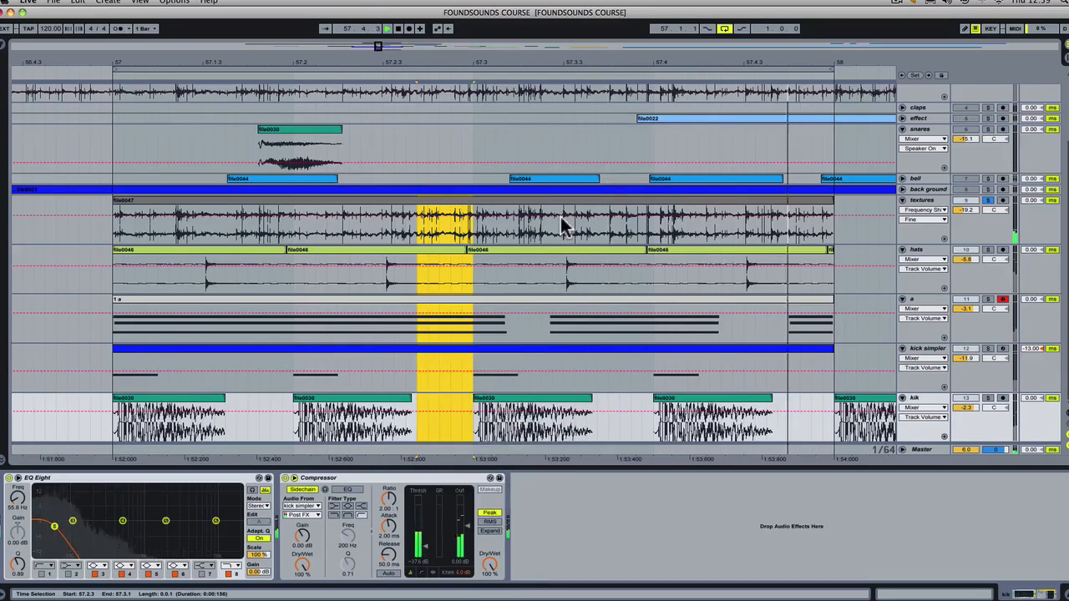
pyautogui.click(577, 225)
pyautogui.moveTo(576, 226); pyautogui.dragTo(646, 422)
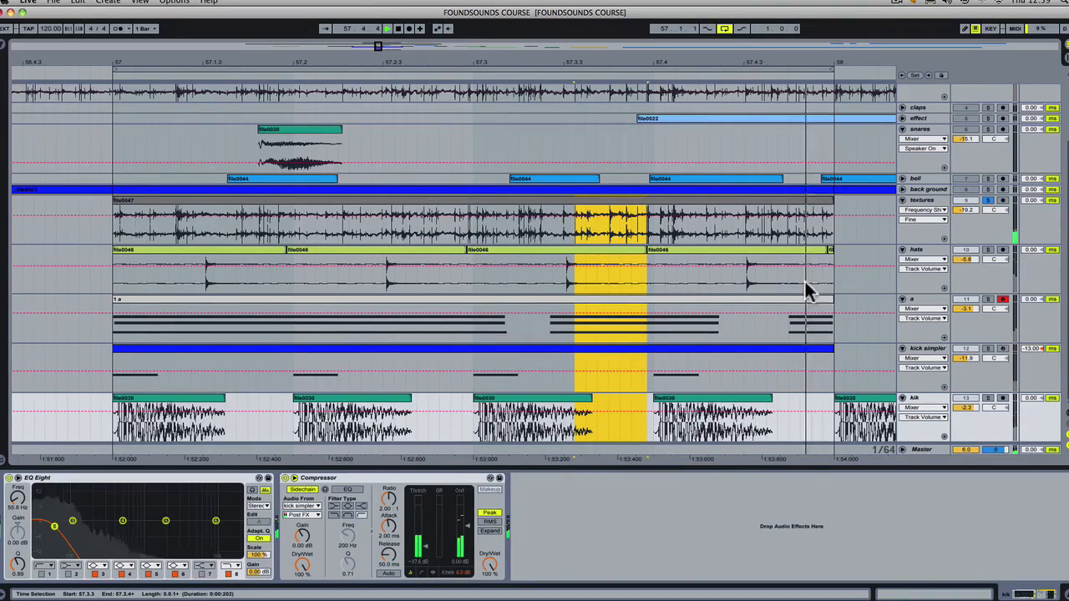
# Take the textures track out of solo and play the full loop with it muted and unmuted
pyautogui.click(936, 203)
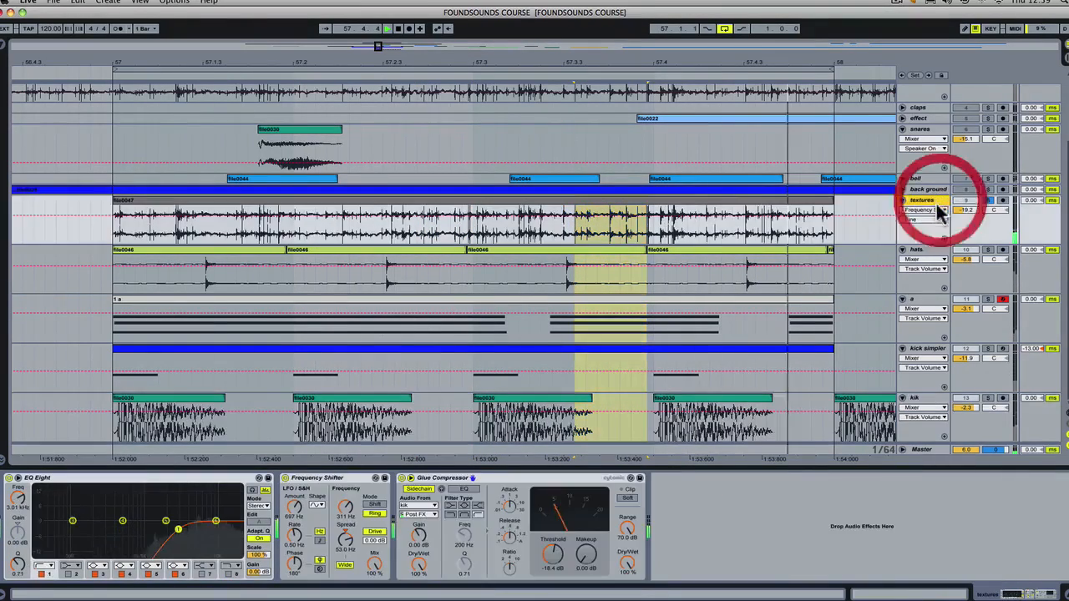
pyautogui.click(967, 201)
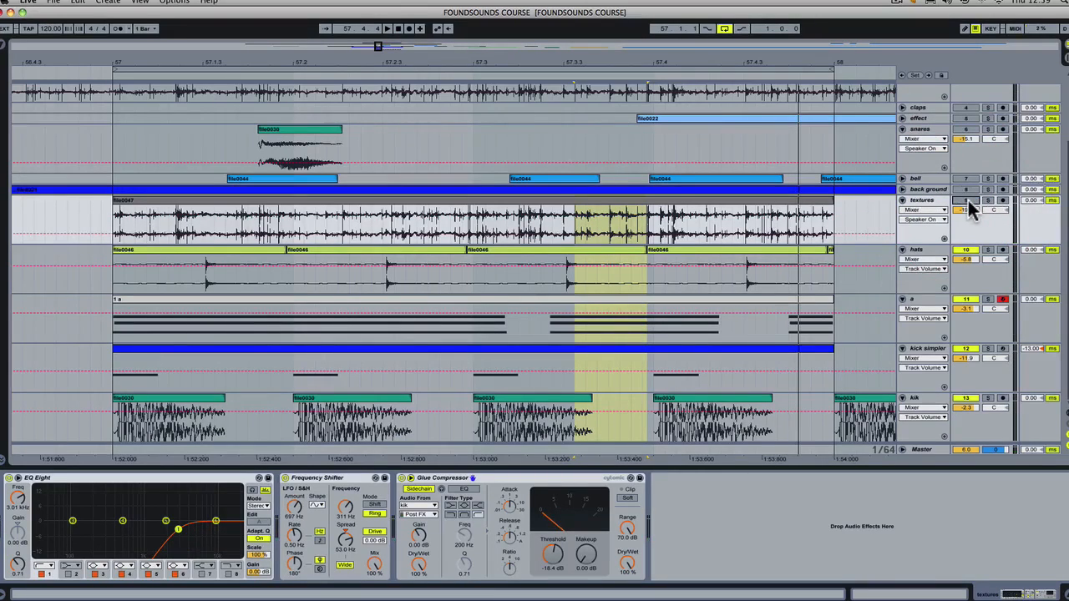
pyautogui.press('space')
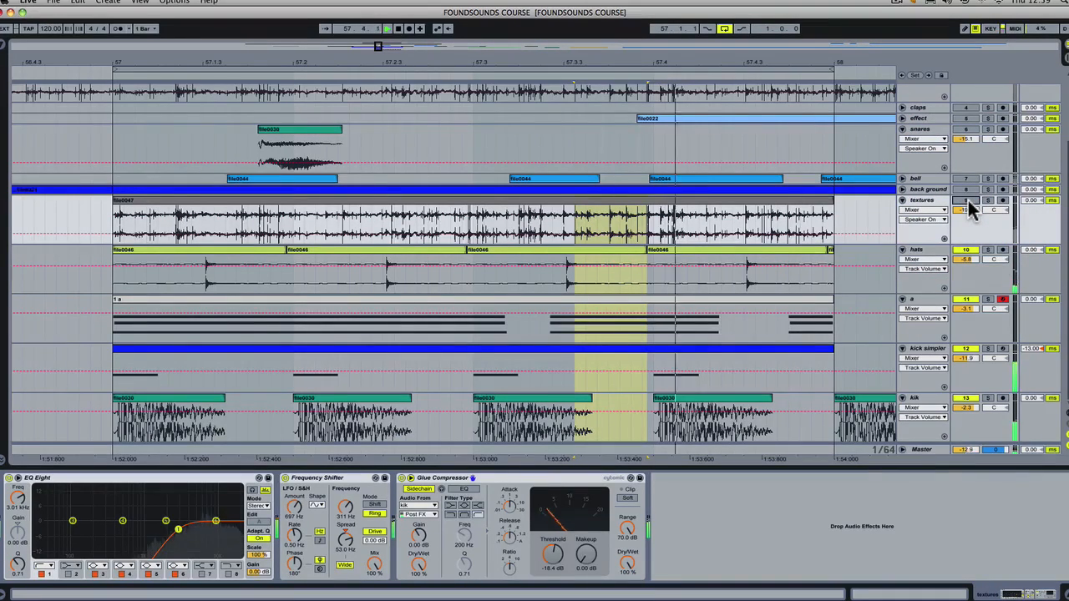
pyautogui.click(969, 202)
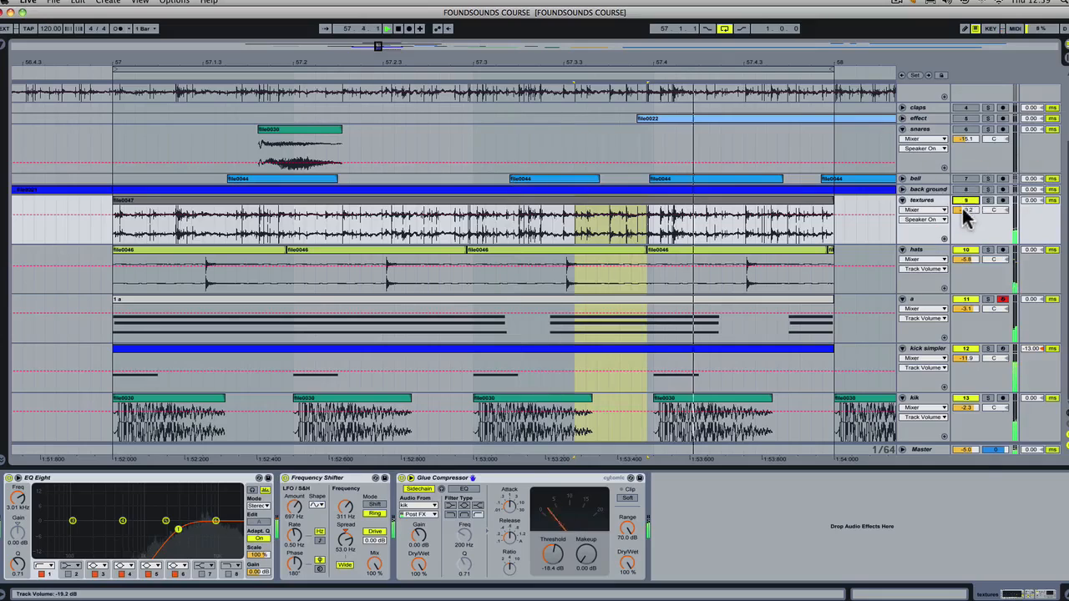
# Set the textures track's Glue Compressor threshold to -14.6 dB and its EQ Eight low-cut frequency to 3.71 kHz
pyautogui.click(925, 204)
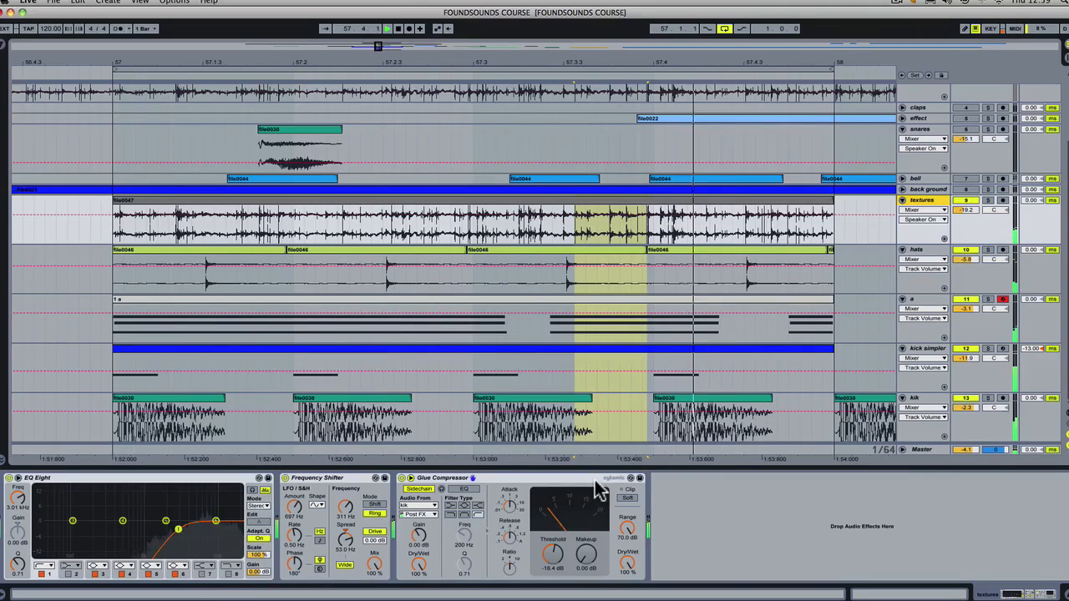
pyautogui.moveTo(551, 556)
pyautogui.mouseDown()
pyautogui.moveTo(551, 589)
pyautogui.moveTo(551, 530)
pyautogui.moveTo(551, 563)
pyautogui.mouseUp()
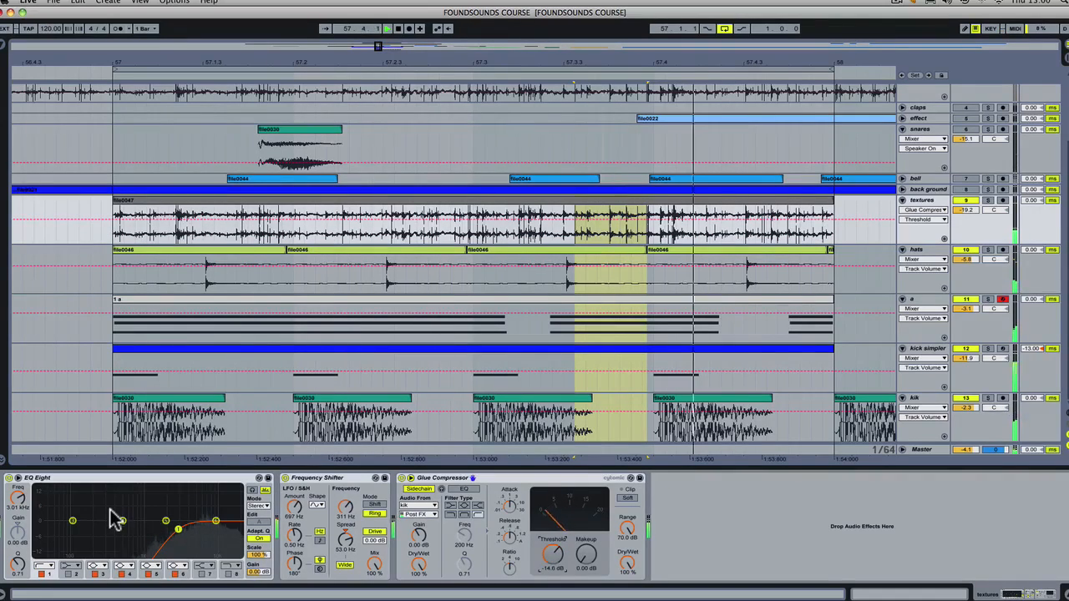
pyautogui.click(17, 502)
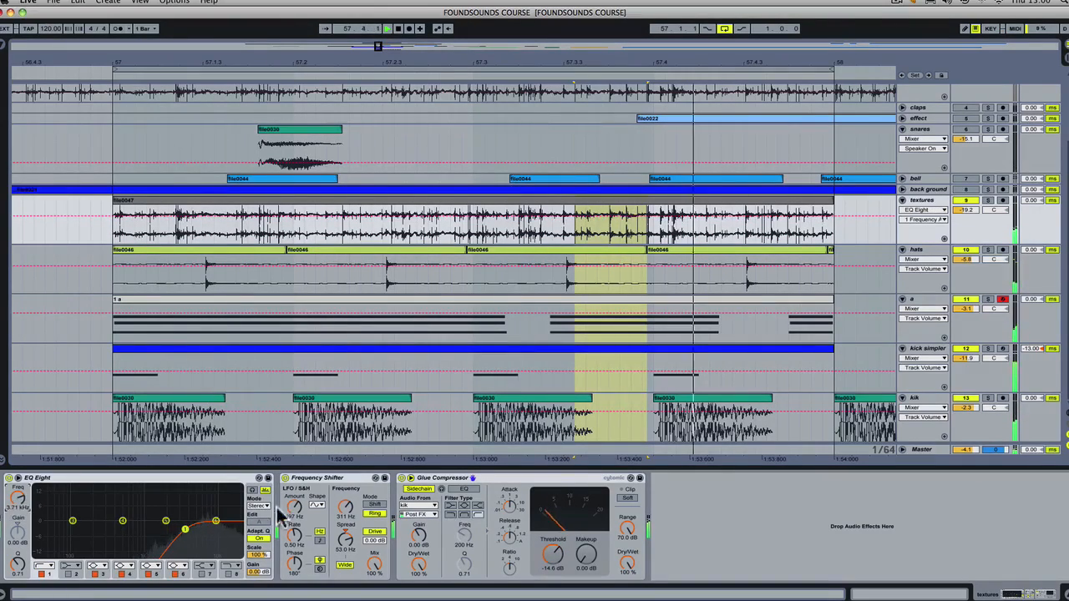
# Set the Frequency Shifter's ring frequency on the textures track to 940 Hz
pyautogui.moveTo(352, 512); pyautogui.dragTo(351, 489)
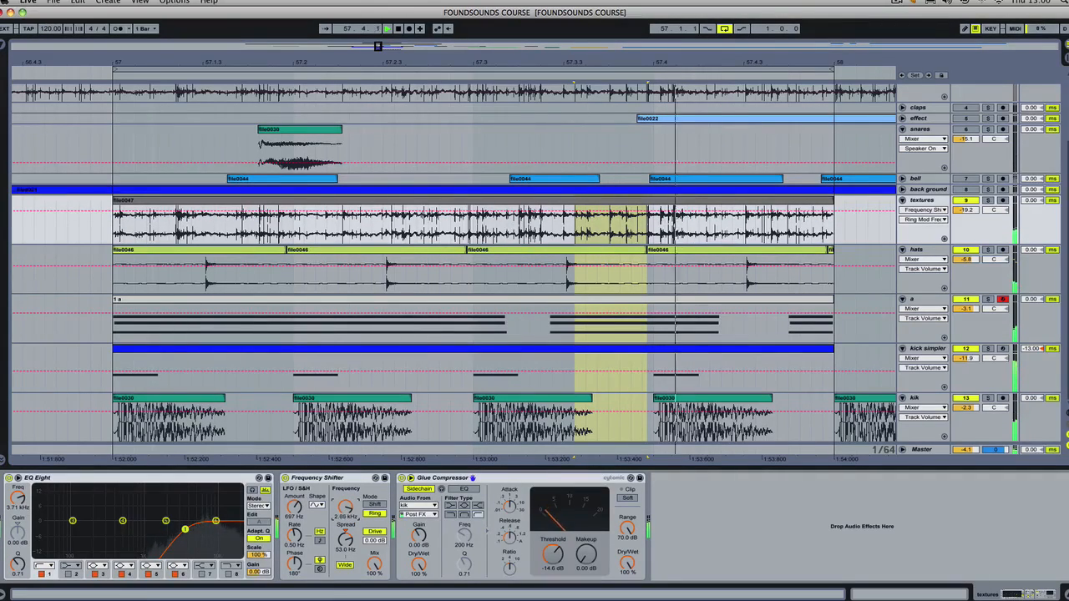
pyautogui.moveTo(345, 507)
pyautogui.mouseDown()
pyautogui.moveTo(345, 521)
pyautogui.moveTo(342, 513)
pyautogui.mouseUp()
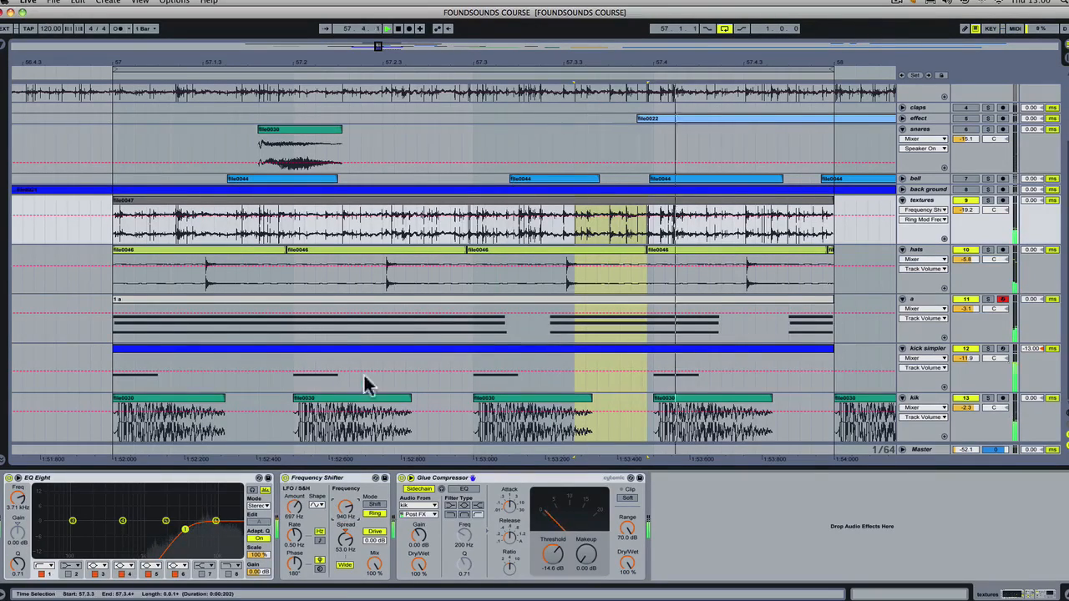
# Select the whole one-bar file0047 clip on the textures track
pyautogui.moveTo(844, 226); pyautogui.dragTo(96, 224)
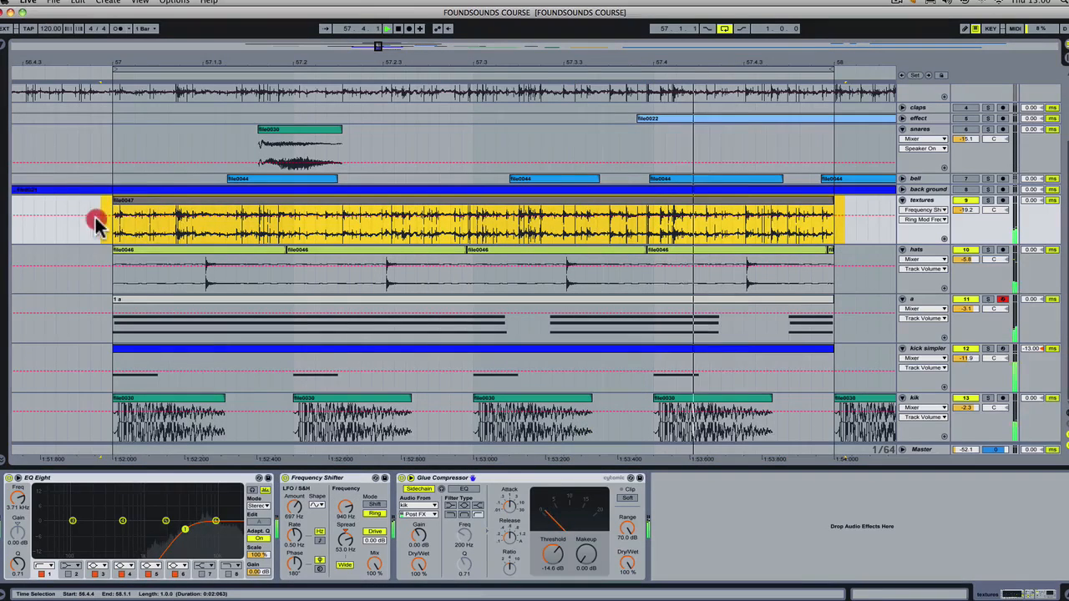
pyautogui.click(420, 204)
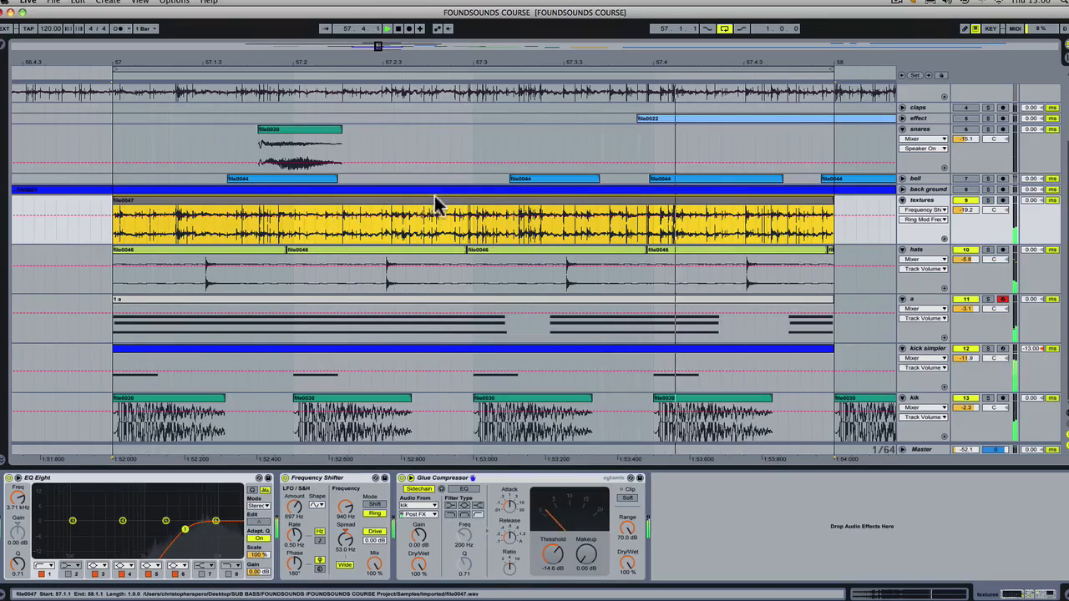
pyautogui.click(431, 209)
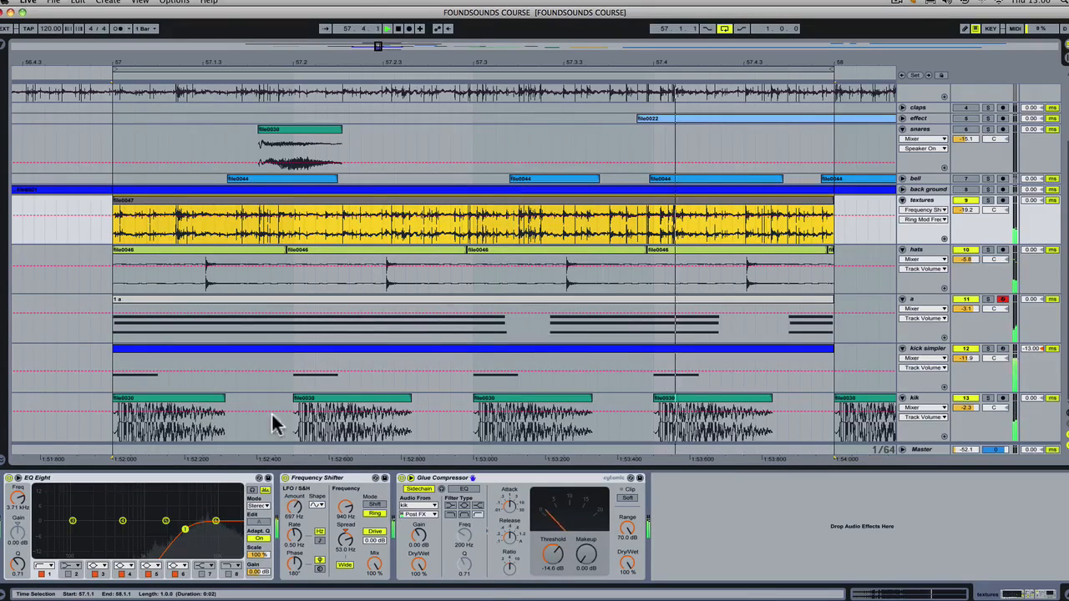
pyautogui.click(929, 306)
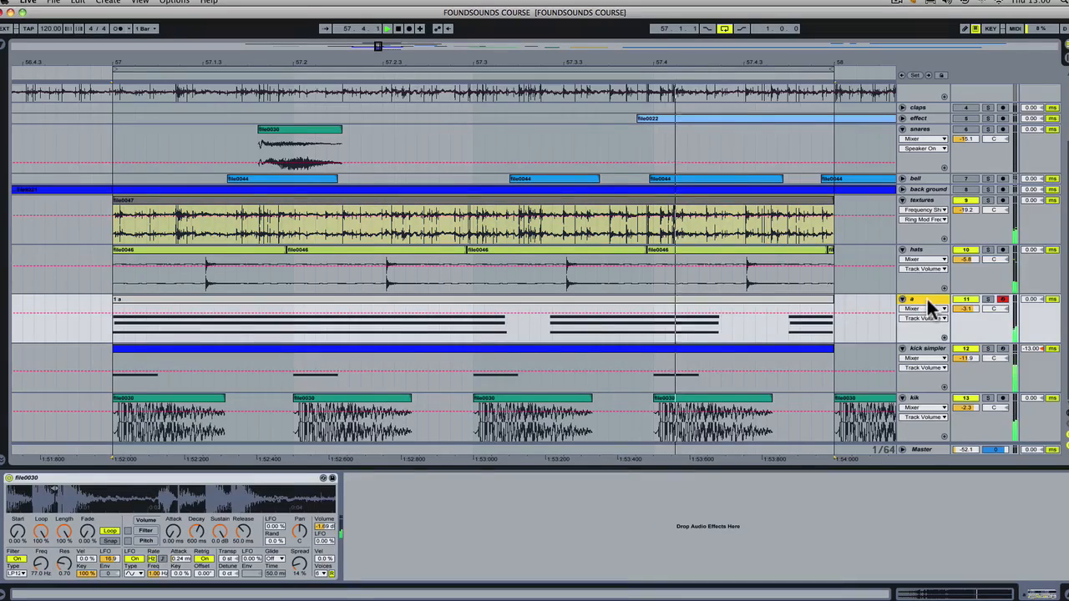
pyautogui.click(462, 203)
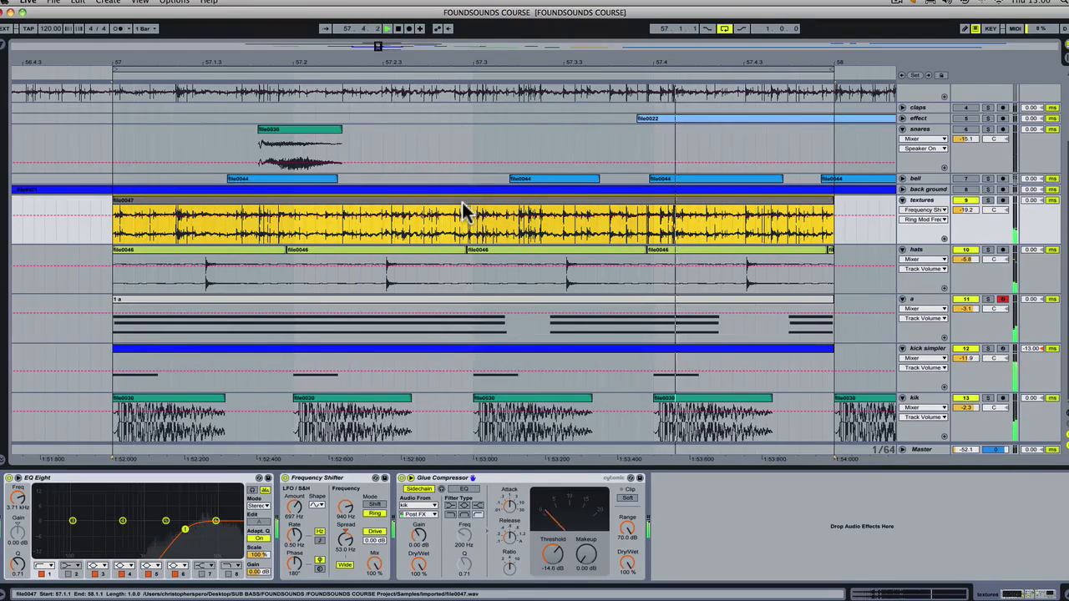
# Select the Master track and sweep its Auto Filter high-pass cutoff down to 138 Hz while the loop plays
pyautogui.click(923, 451)
pyautogui.click(923, 452)
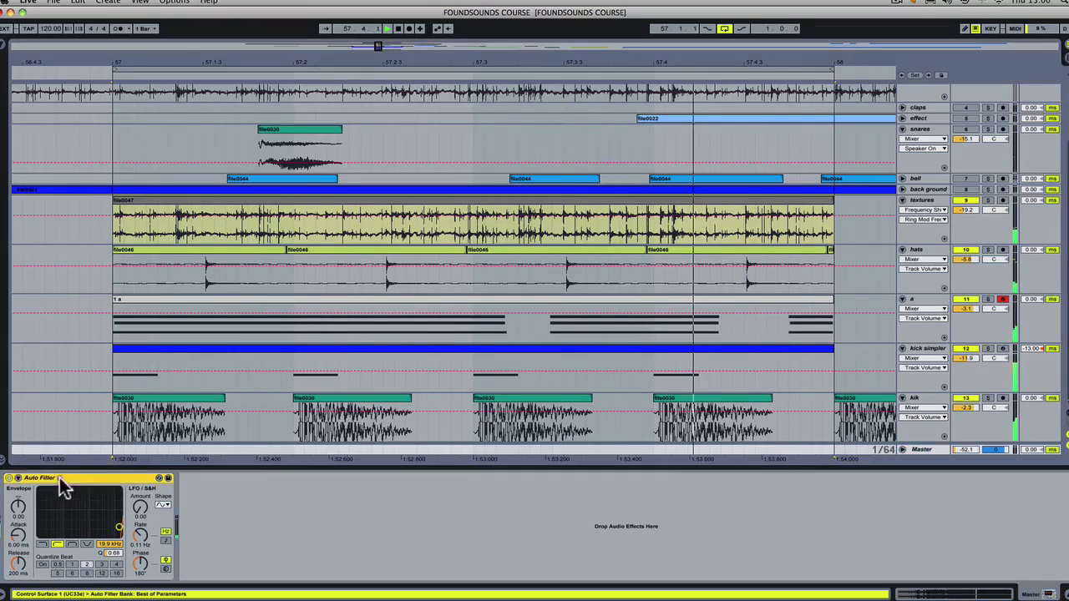
pyautogui.click(921, 451)
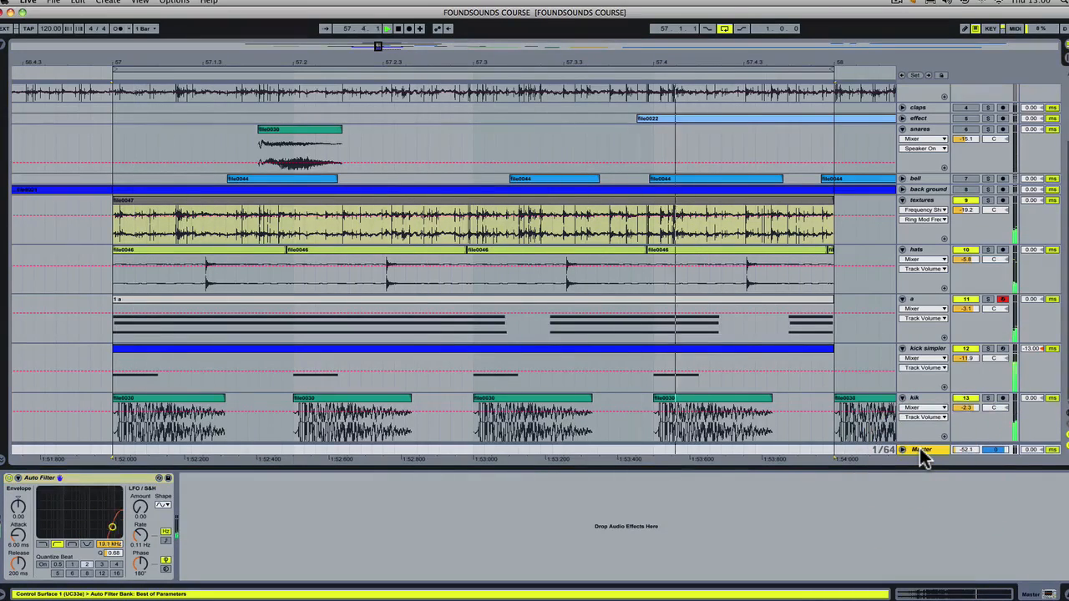
pyautogui.click(258, 309)
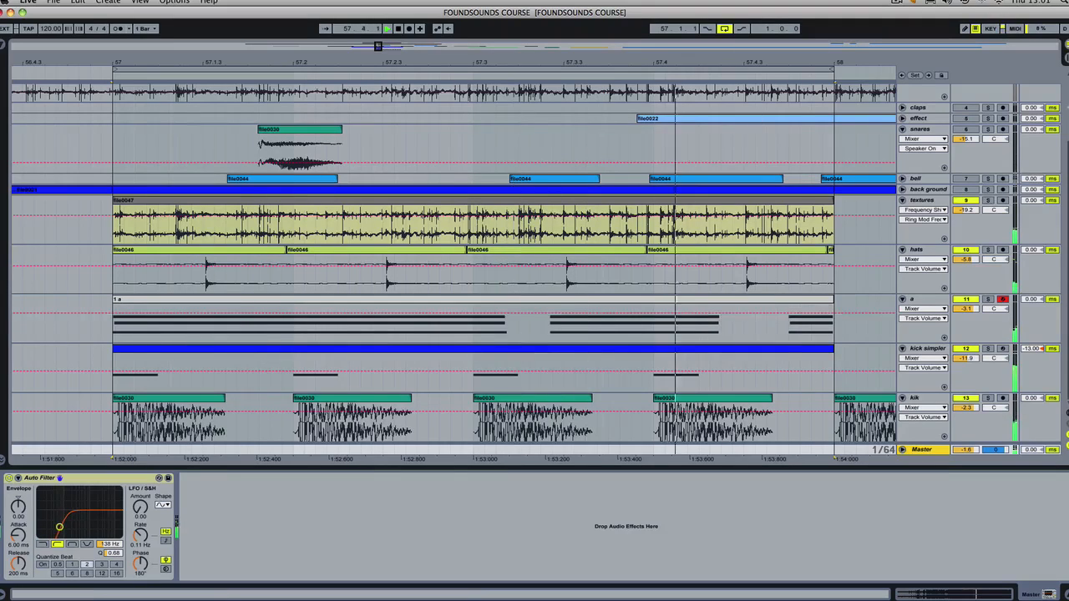
# Set the textures track's volume to -25.0 dB
pyautogui.moveTo(965, 209); pyautogui.dragTo(965, 219)
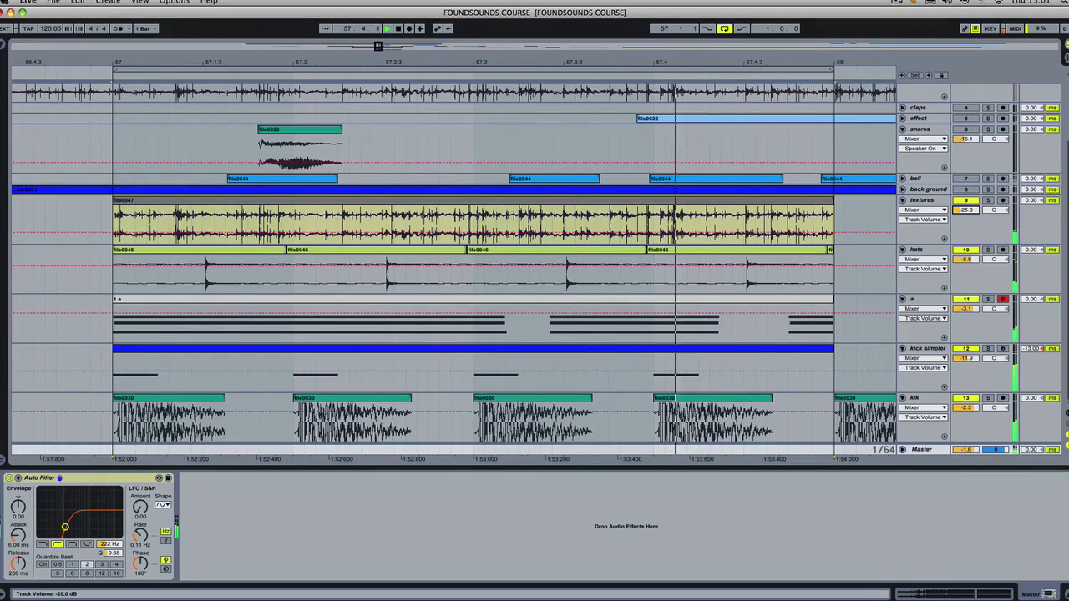